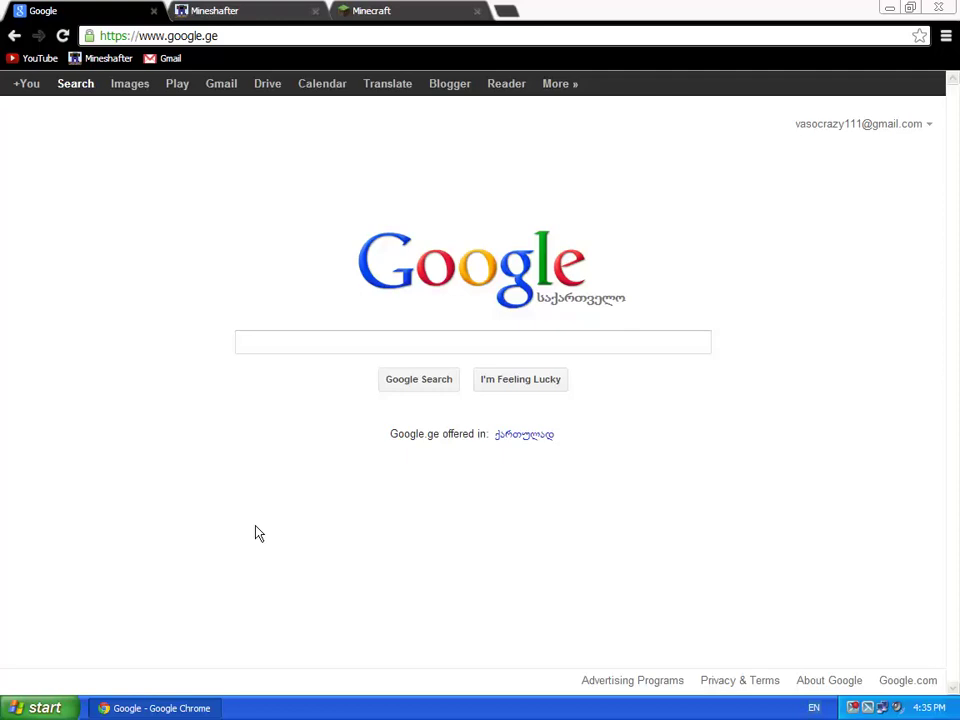
Step: Switch to the Minecraft tab and open the Register page on minecraft.net
left_click(410, 48)
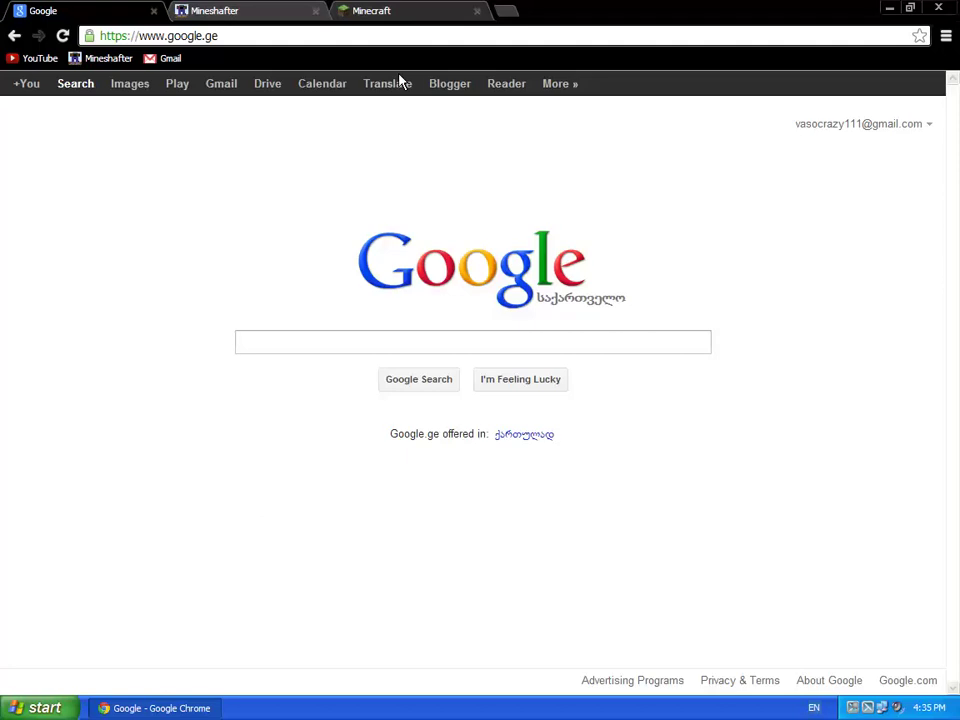
left_click(372, 10)
left_click(838, 95)
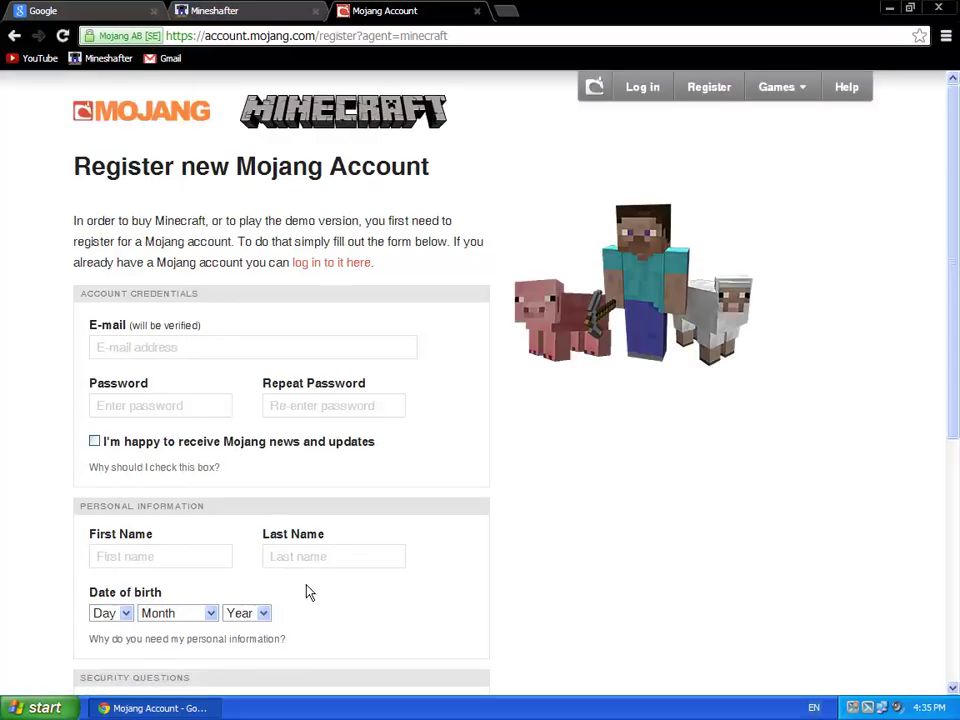
Step: Scroll the Mojang sign-up form down to the security questions and Register button
scroll(306, 591, "down", 5)
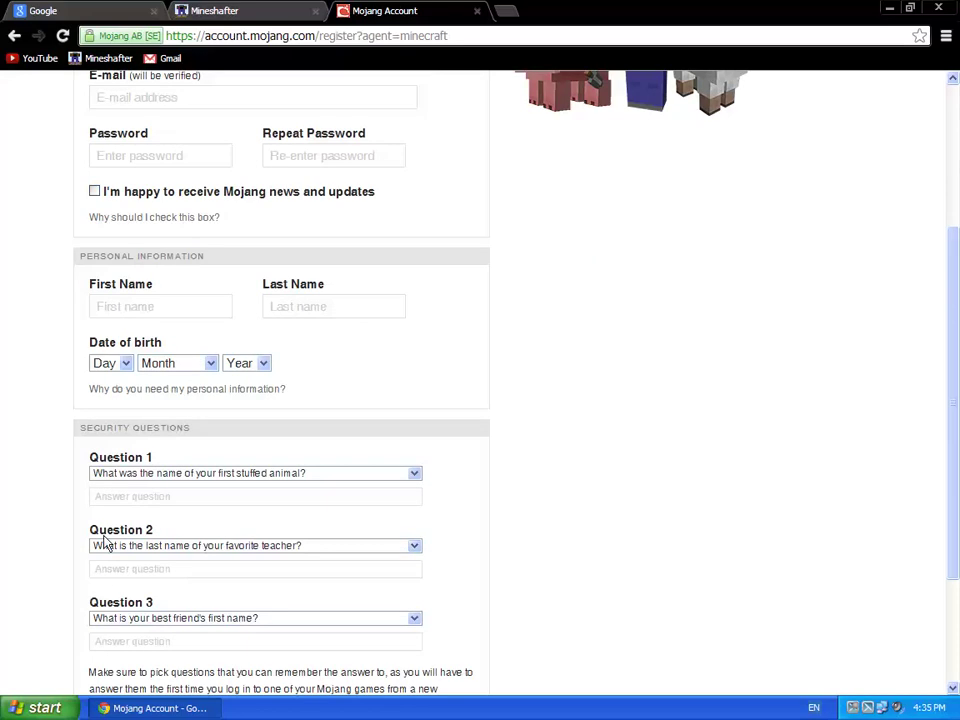
scroll(150, 639, "down", 3)
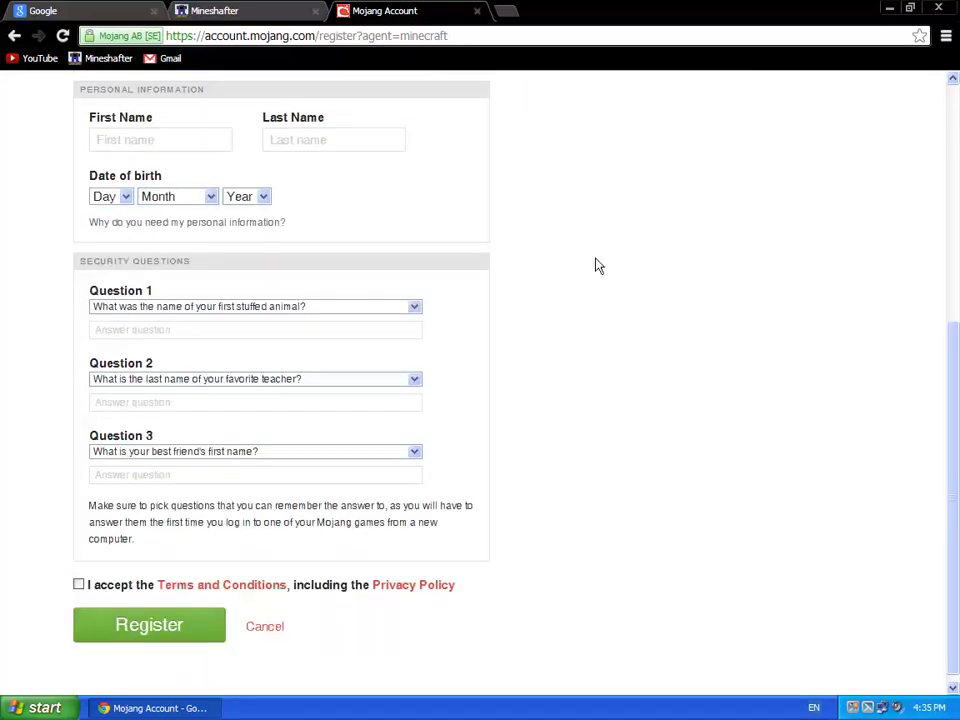
Step: Switch to the Mineshafter tab and open the mineshafter.info Persona Login window
left_click(244, 12)
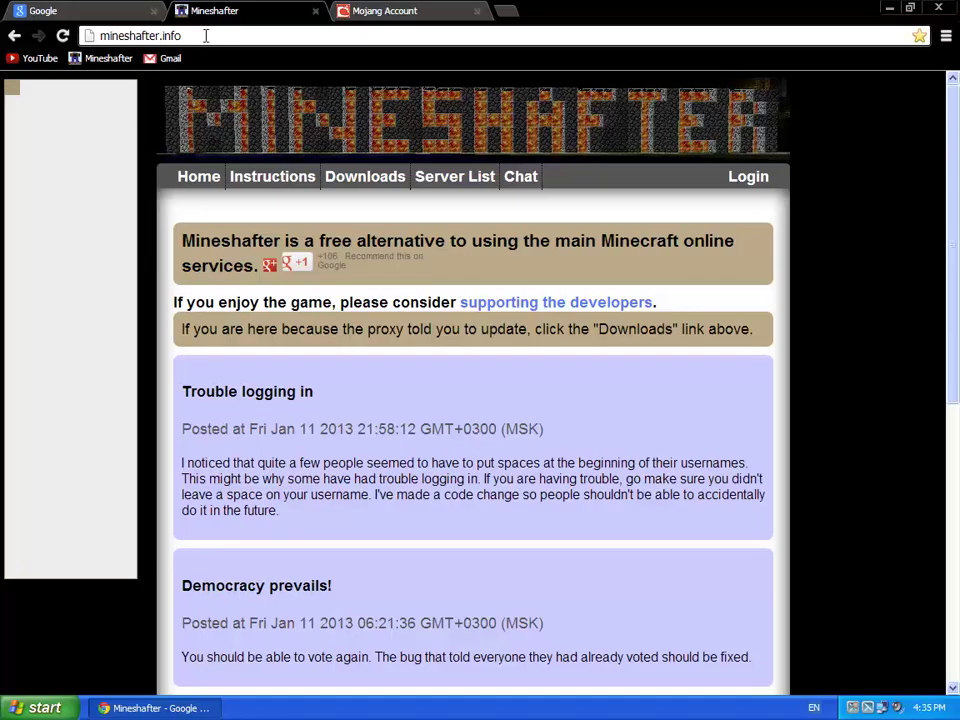
left_click_drag(206, 35, 98, 35)
left_click(208, 35)
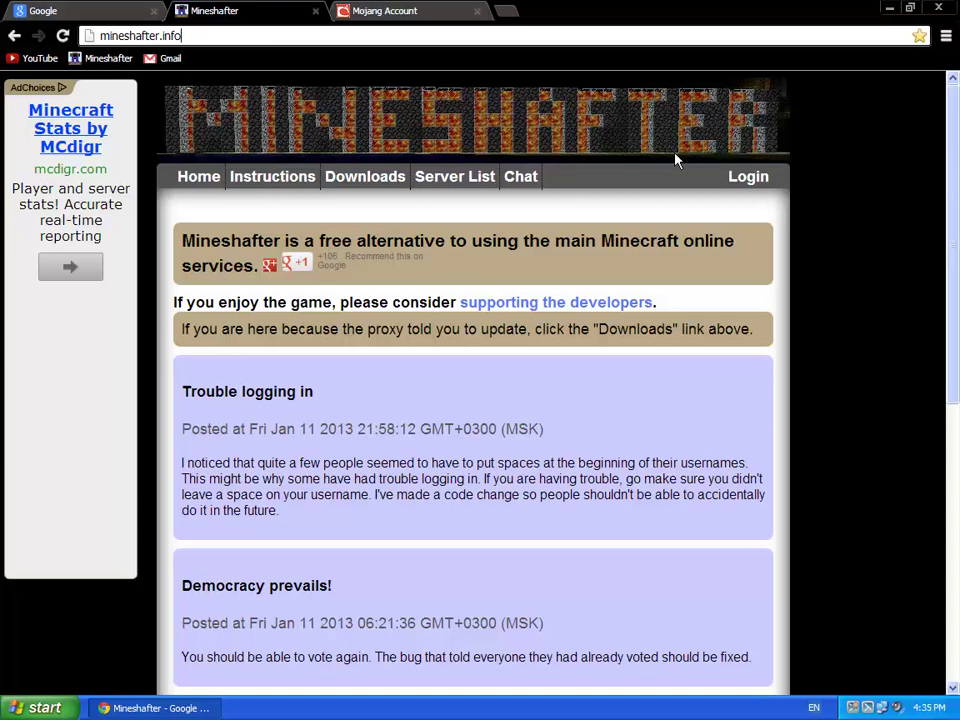
left_click(739, 208)
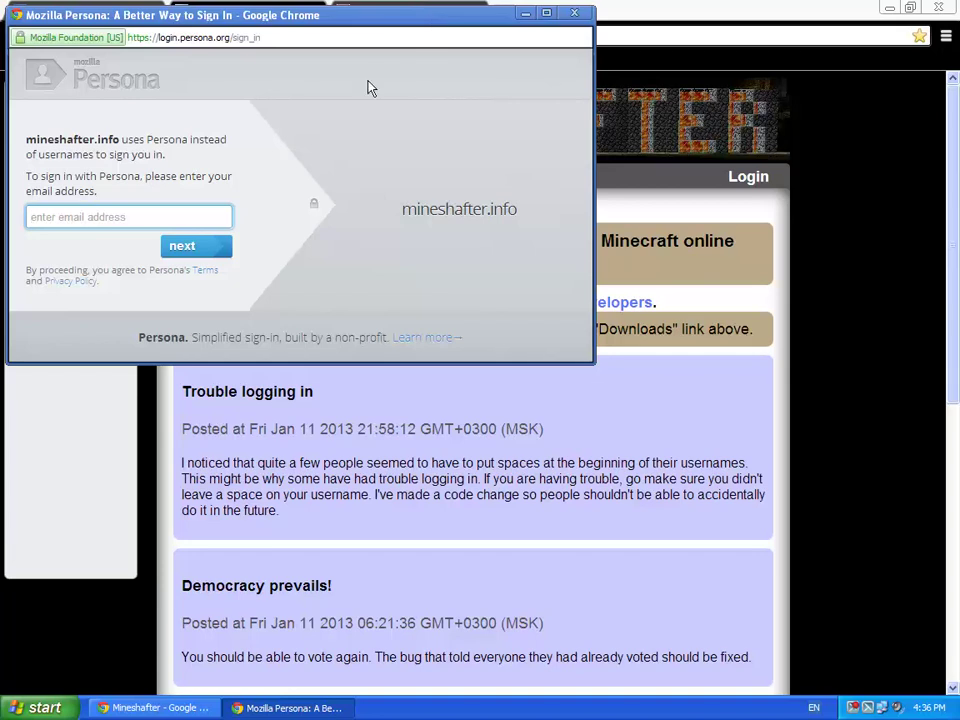
Step: Sign in through Mozilla Persona with the account e-mail address and password
left_click_drag(398, 26, 393, 92)
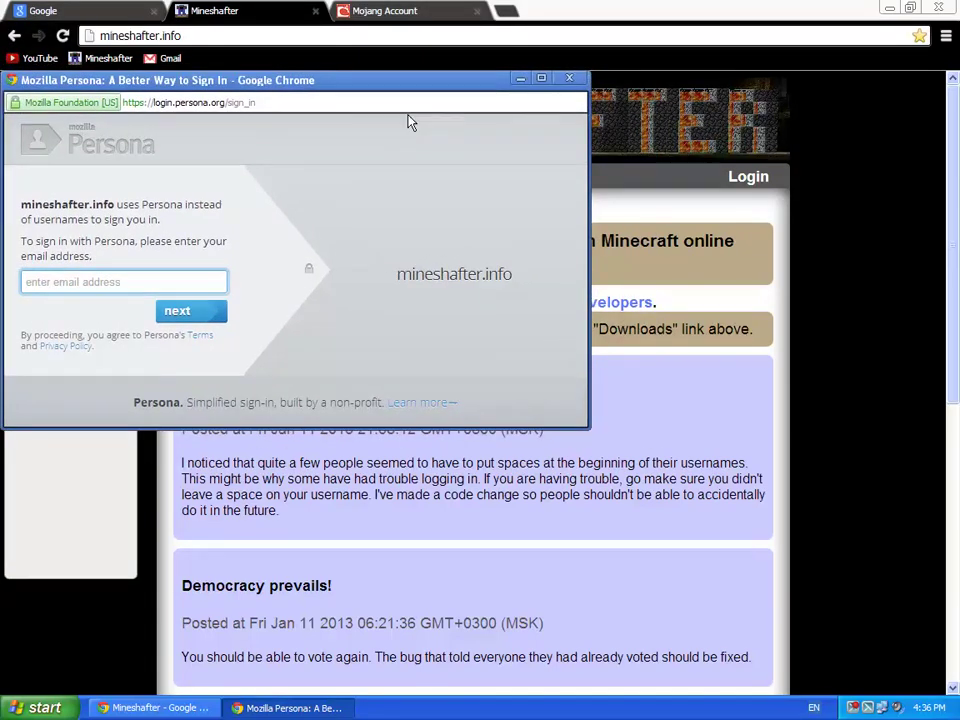
left_click(521, 80)
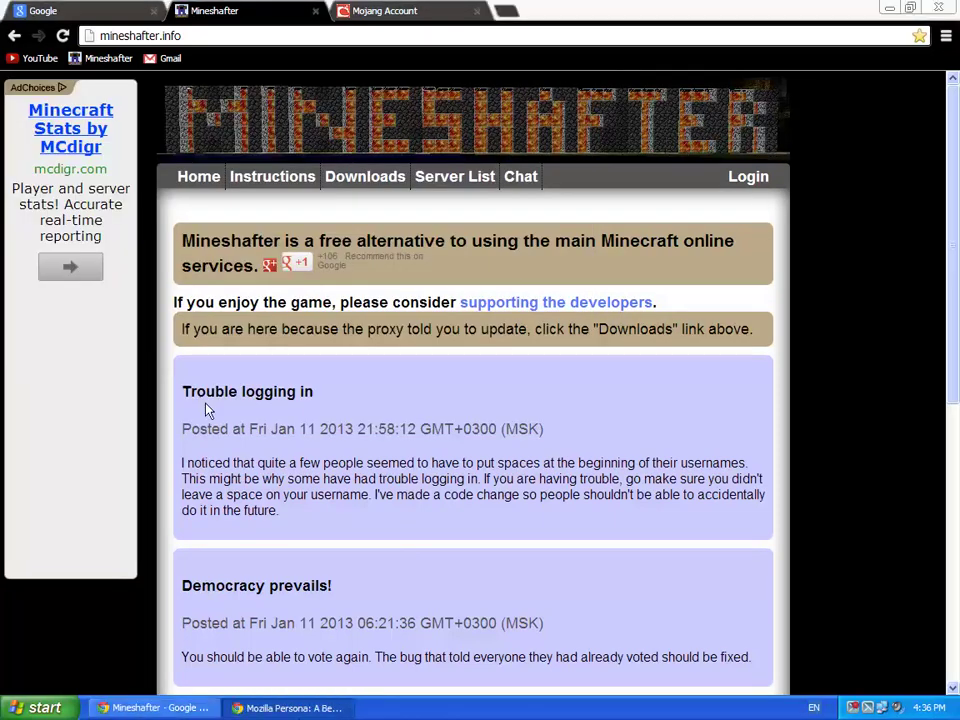
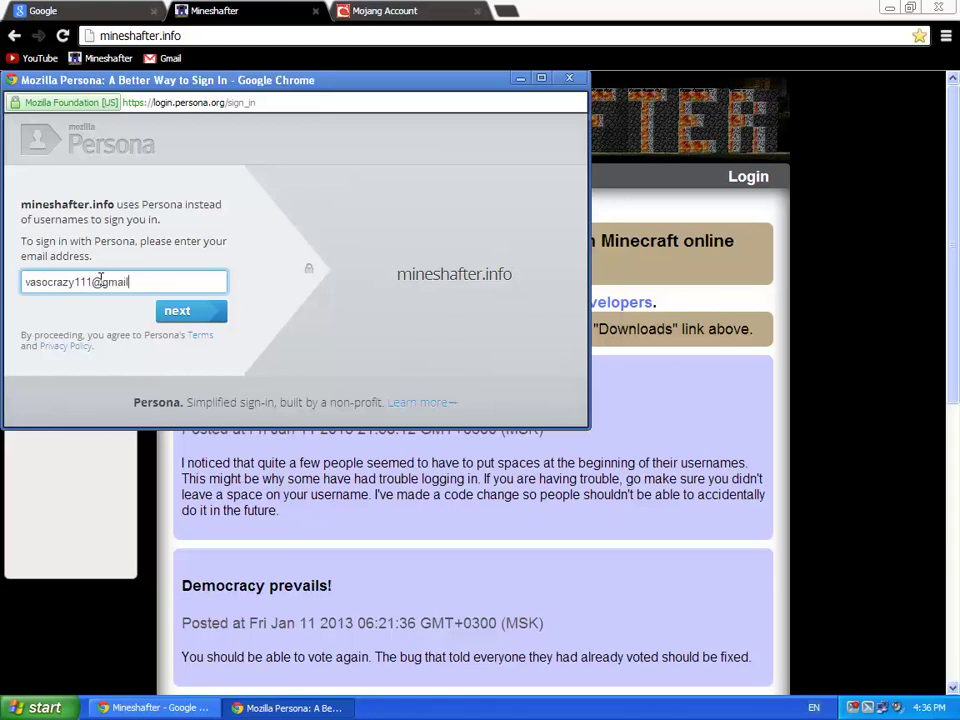
key("Return")
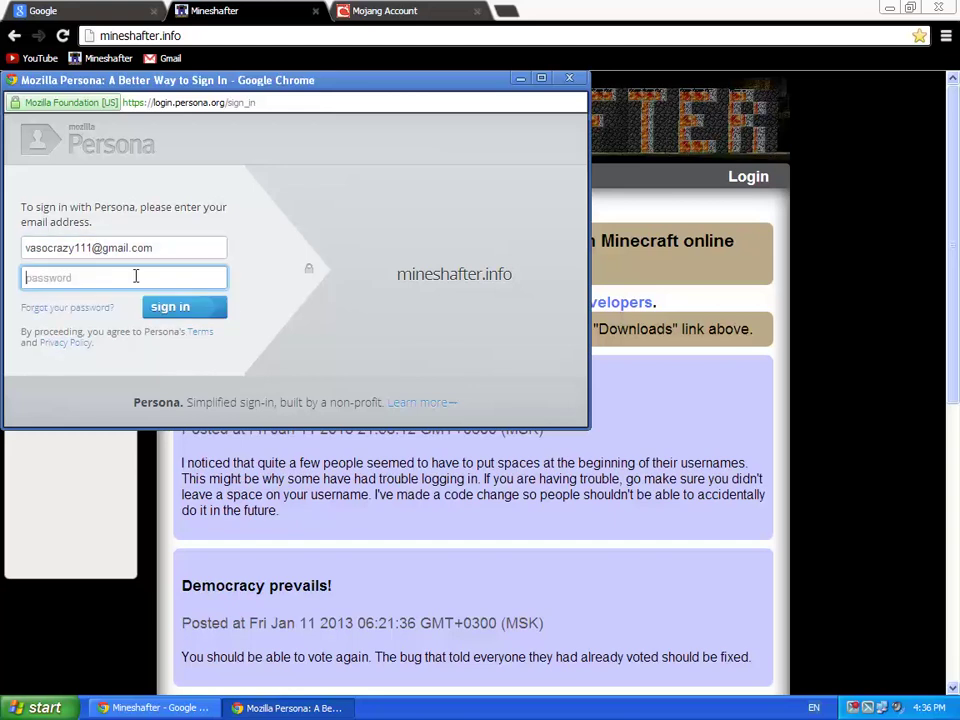
type("********")
key("Return")
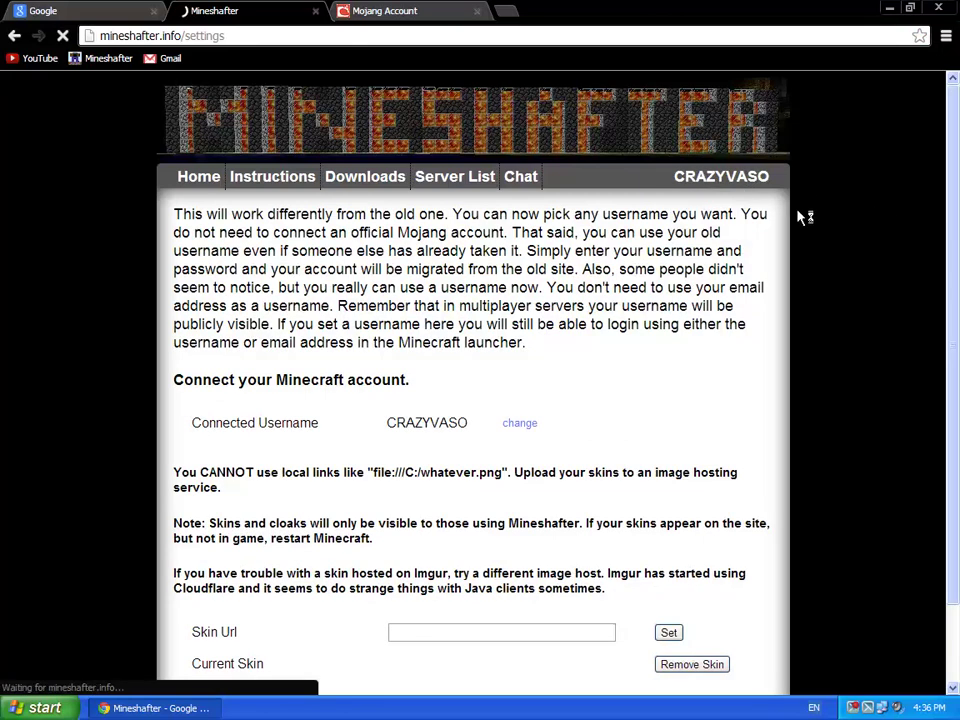
Step: Change the connected username to NickDoesMInecraftr with the account password and confirm it
left_click(517, 424)
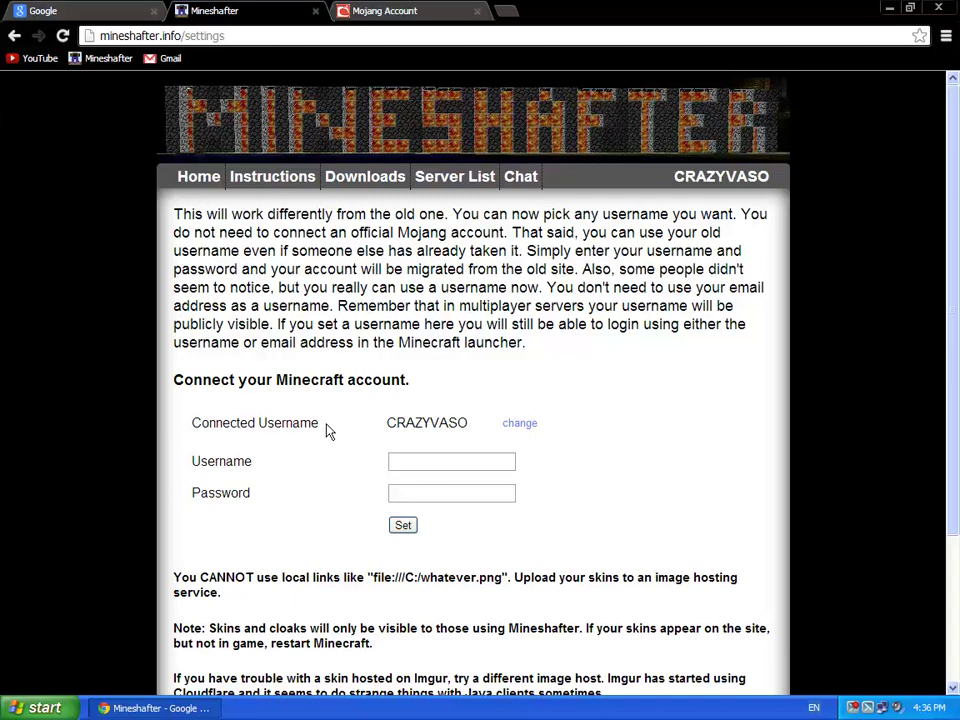
left_click(431, 459)
type("nick DoesMin")
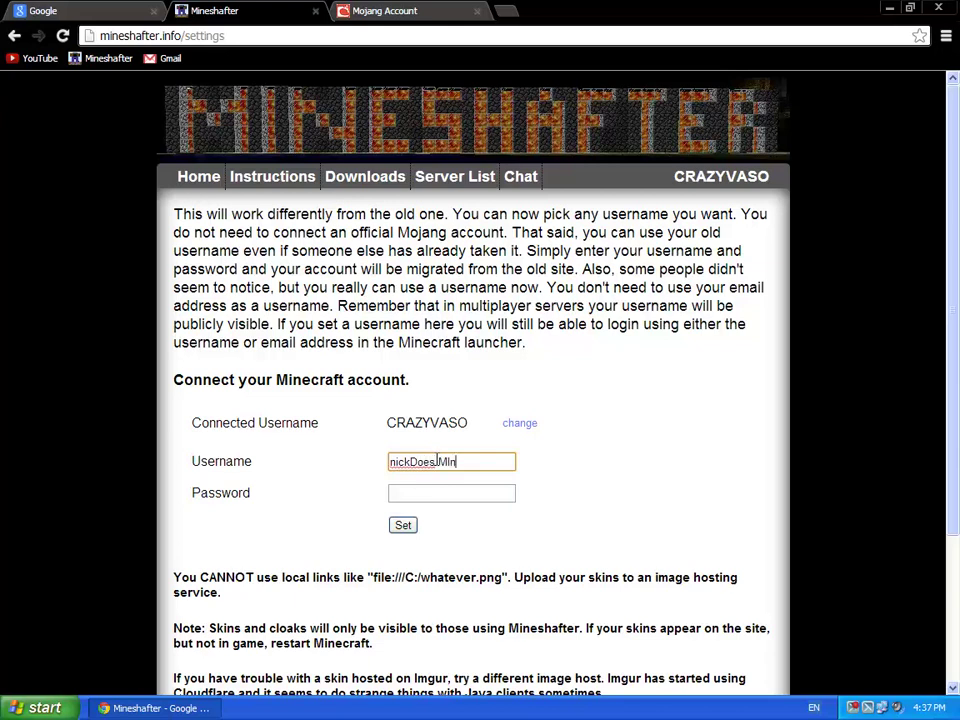
type("ecraftr")
key("BackSpace")
left_click(391, 461)
key("Delete")
type("N")
left_click(437, 496)
type("••••••••")
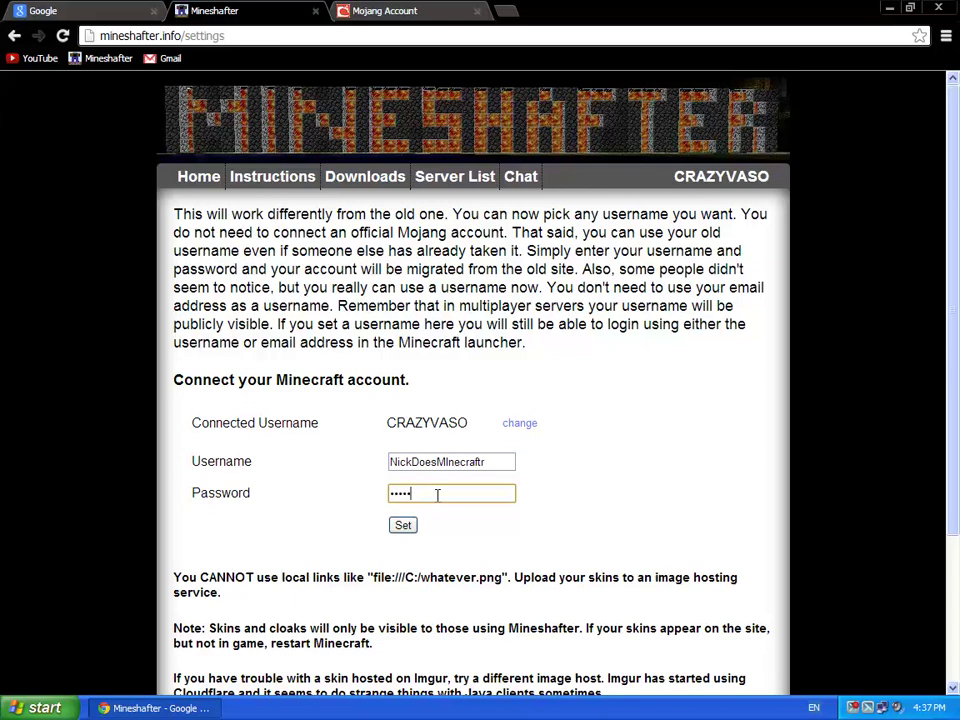
left_click(403, 525)
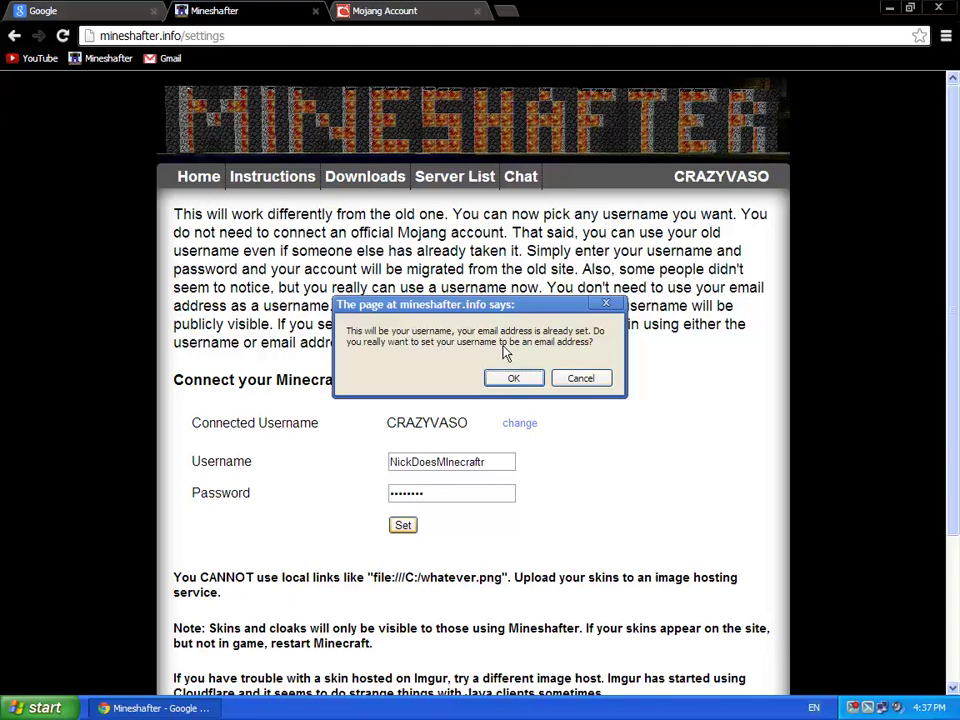
left_click(515, 380)
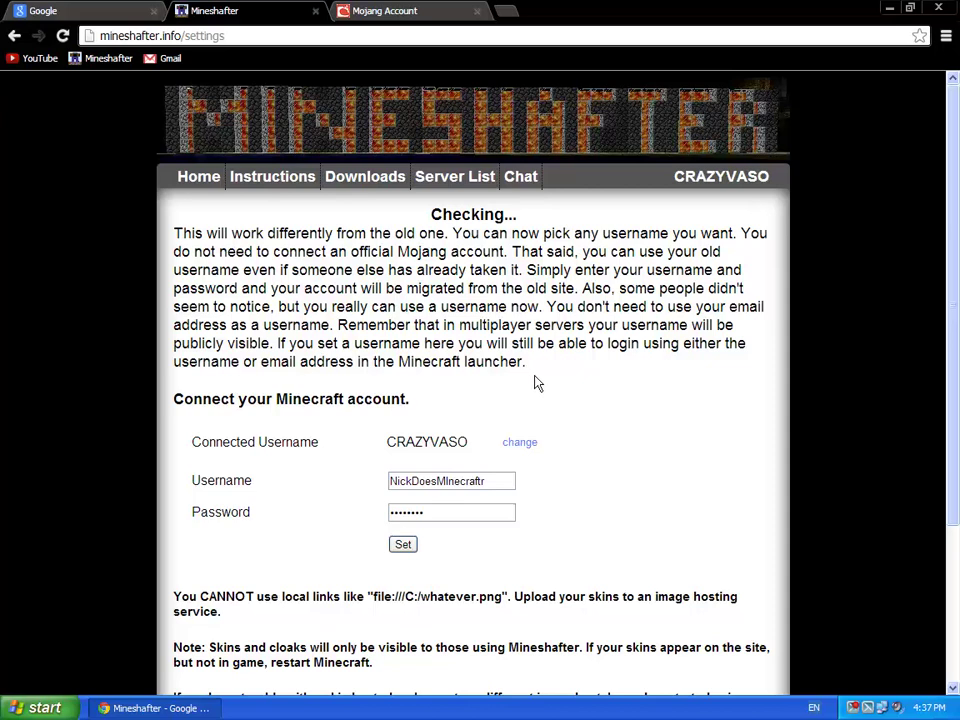
Step: Scroll back to the top of the page and go to the Downloads page
scroll(570, 476, "down", 2)
scroll(570, 470, "up", 2)
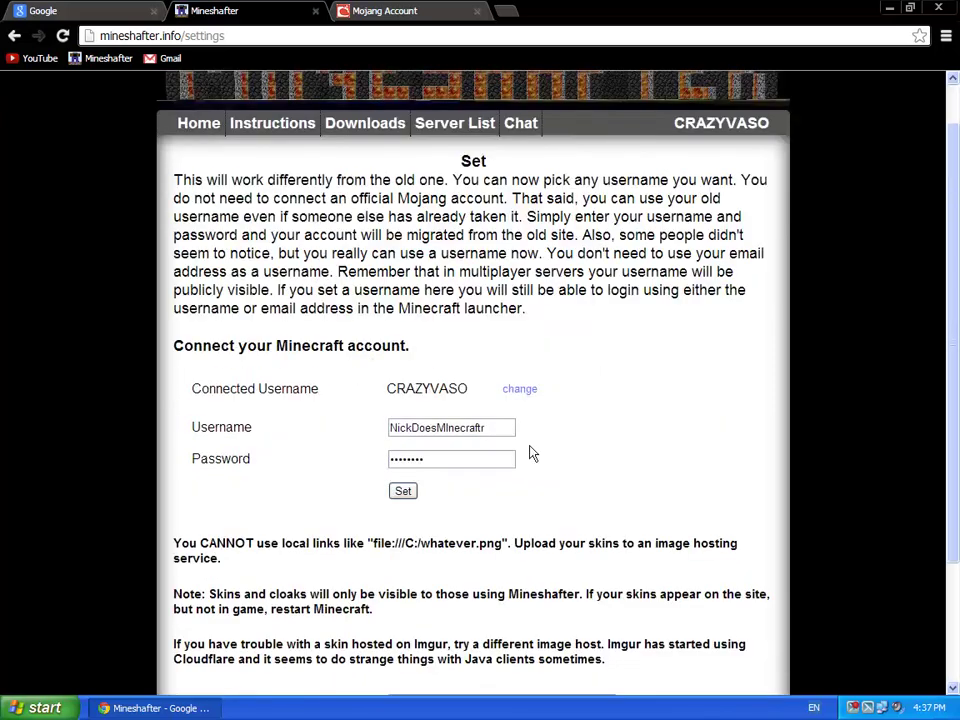
scroll(572, 458, "up", 1)
left_click(335, 177)
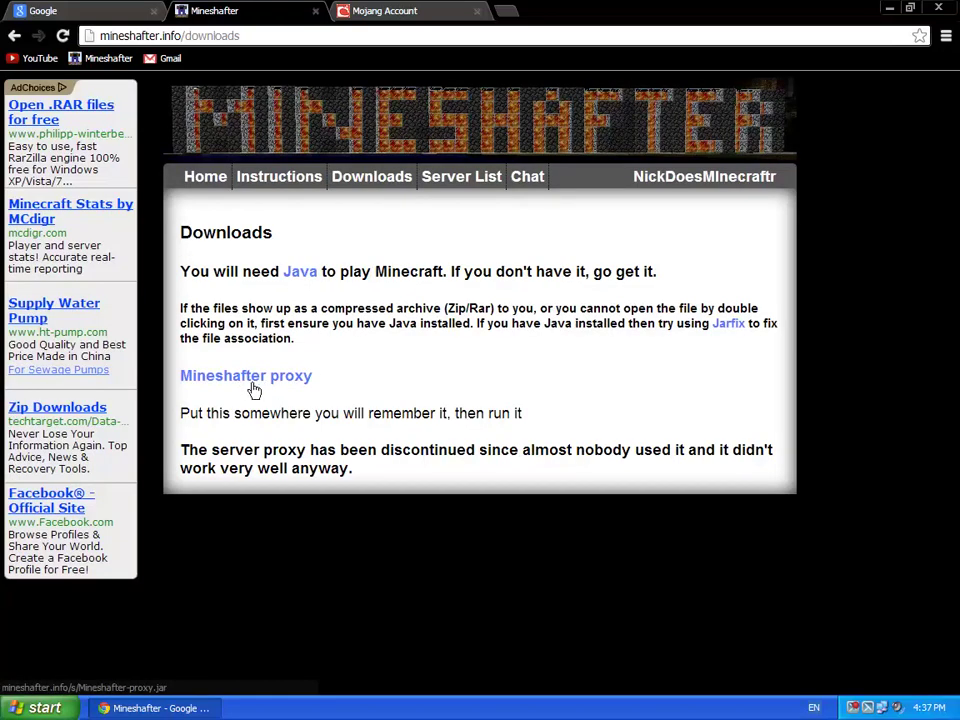
Step: Download Mineshafter-proxy.jar from the proxy link and keep it past Chrome's warning
left_click(447, 387)
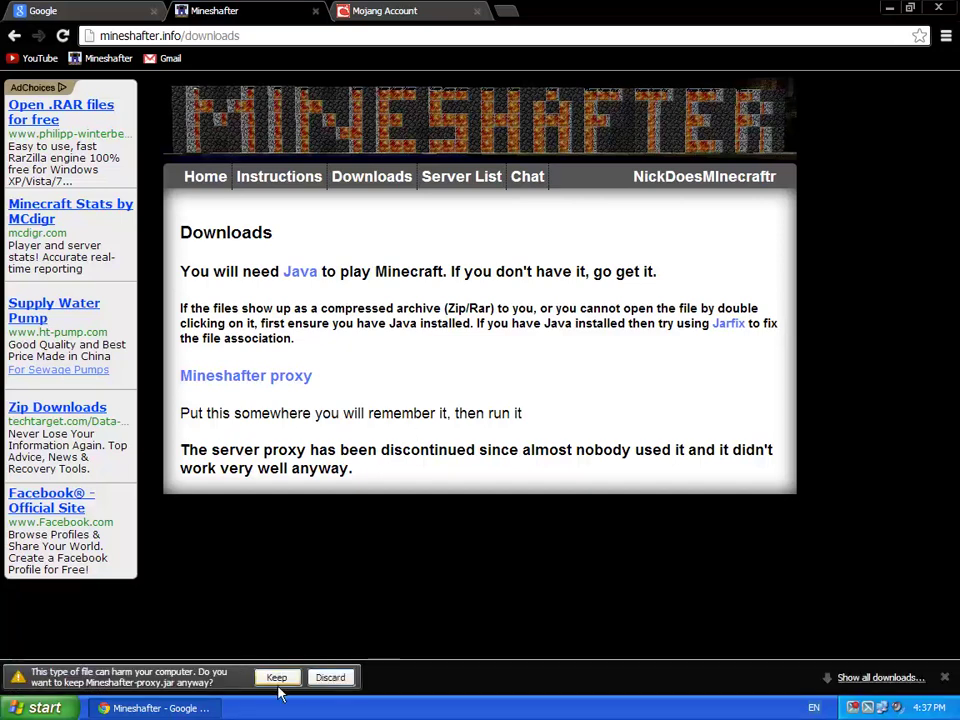
left_click(275, 679)
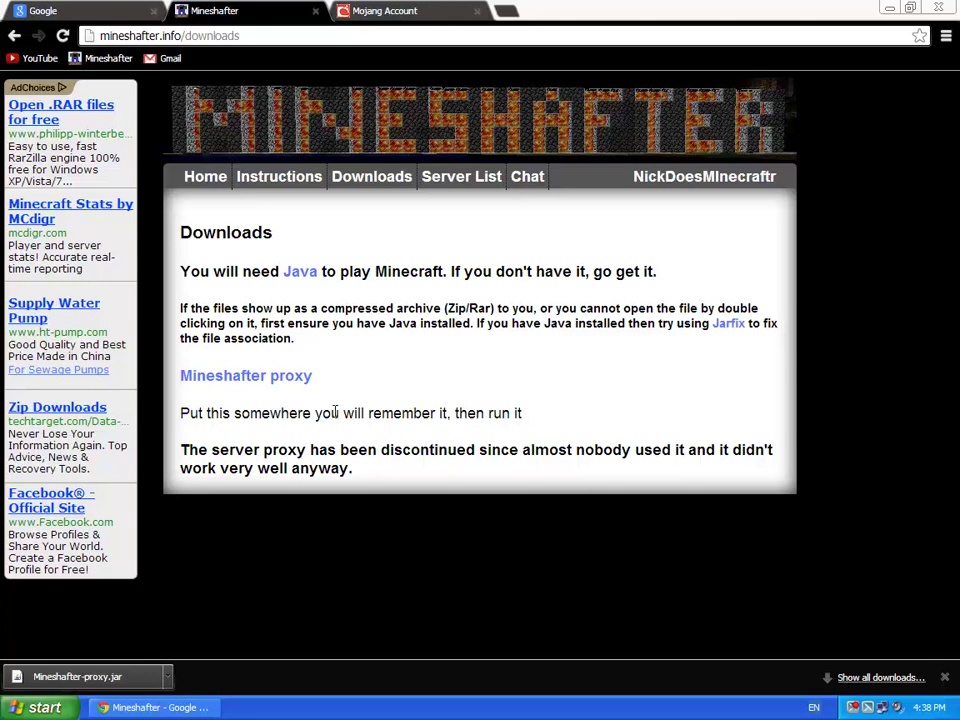
Step: Drag Mineshafter-proxy.jar from the download bar onto the desktop, then close Chrome
left_click(910, 7)
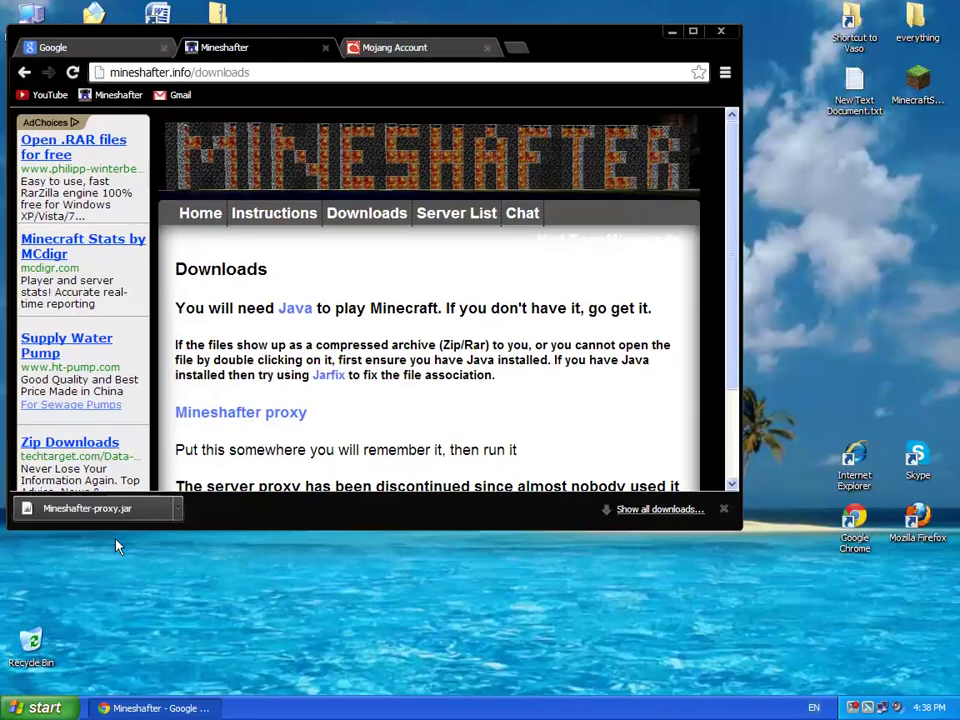
left_click_drag(240, 582, 567, 567)
left_click(736, 140)
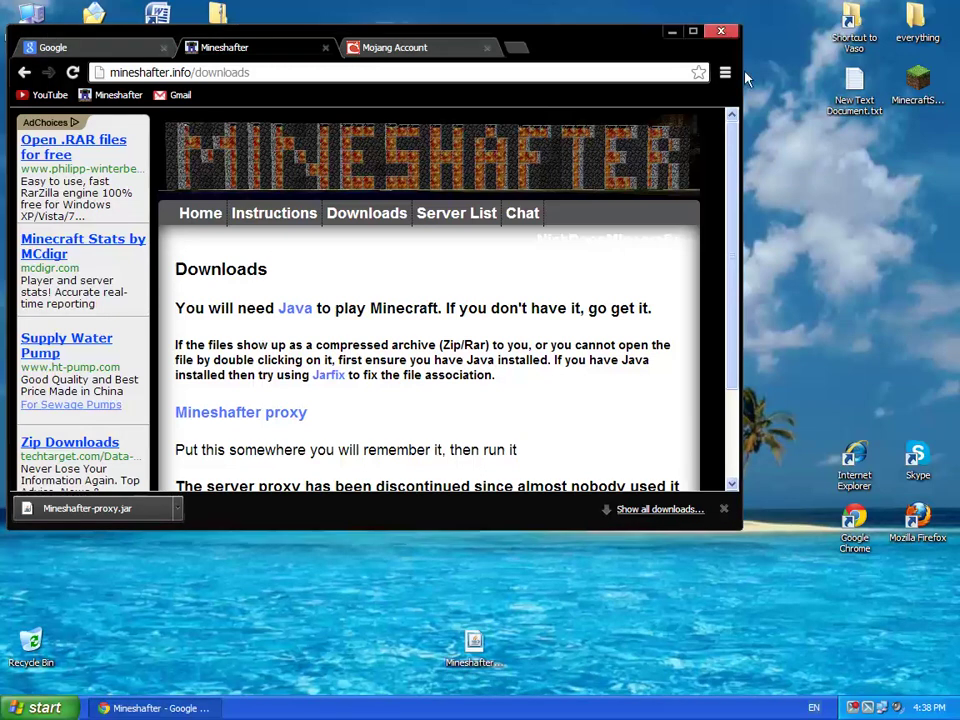
left_click(726, 30)
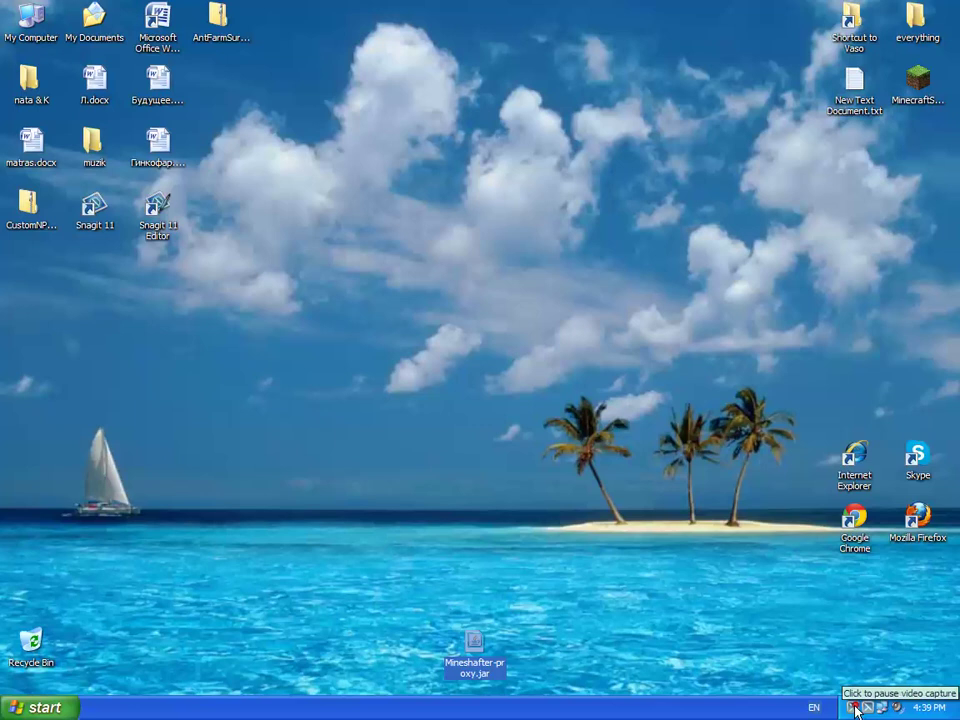
Step: Make a New > Folder named mineshafter on the desktop and move Mineshafter-proxy.jar into it
right_click(430, 366)
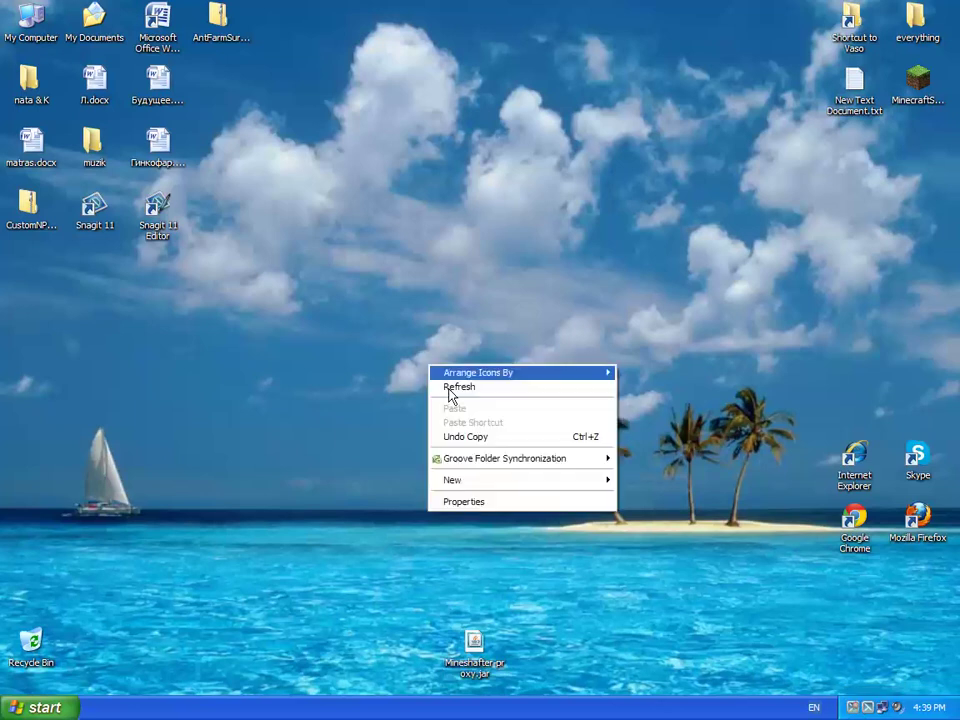
mouse_move(508, 481)
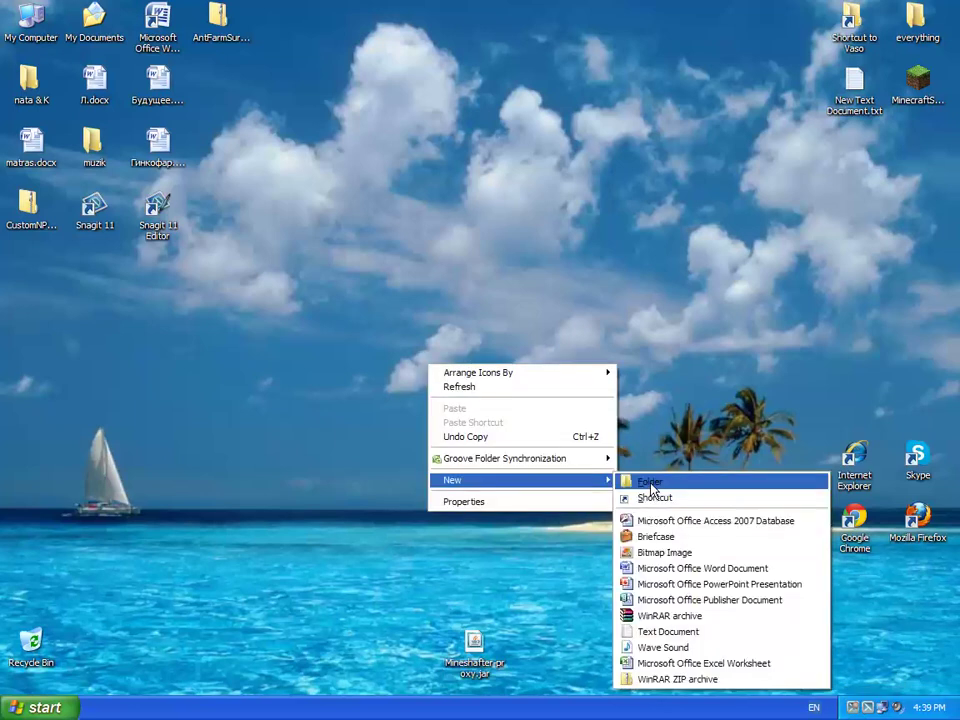
left_click(652, 482)
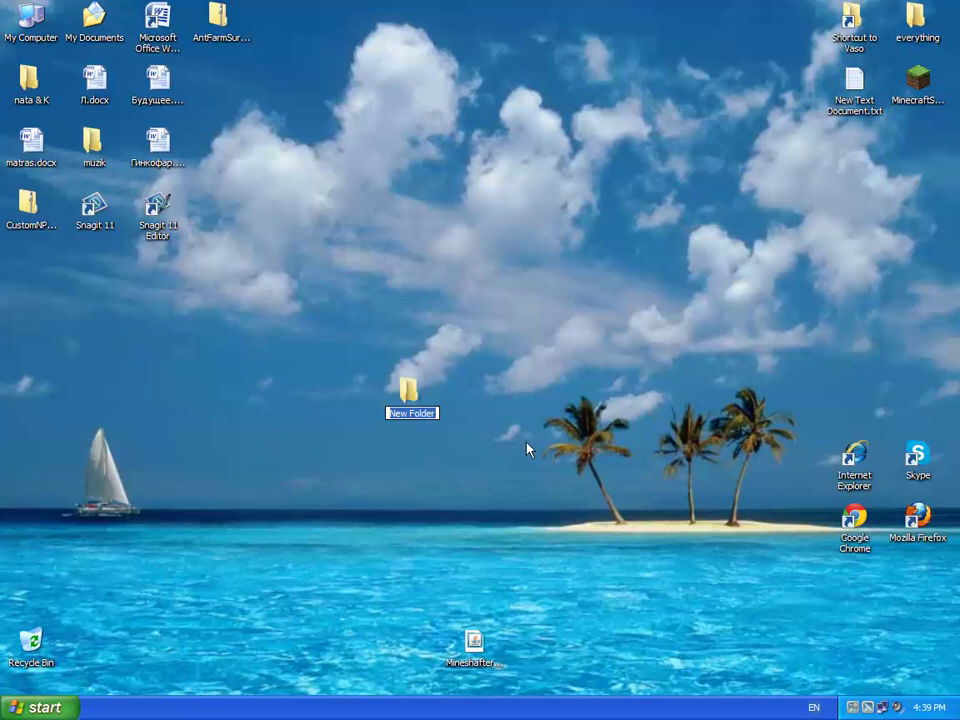
type("min")
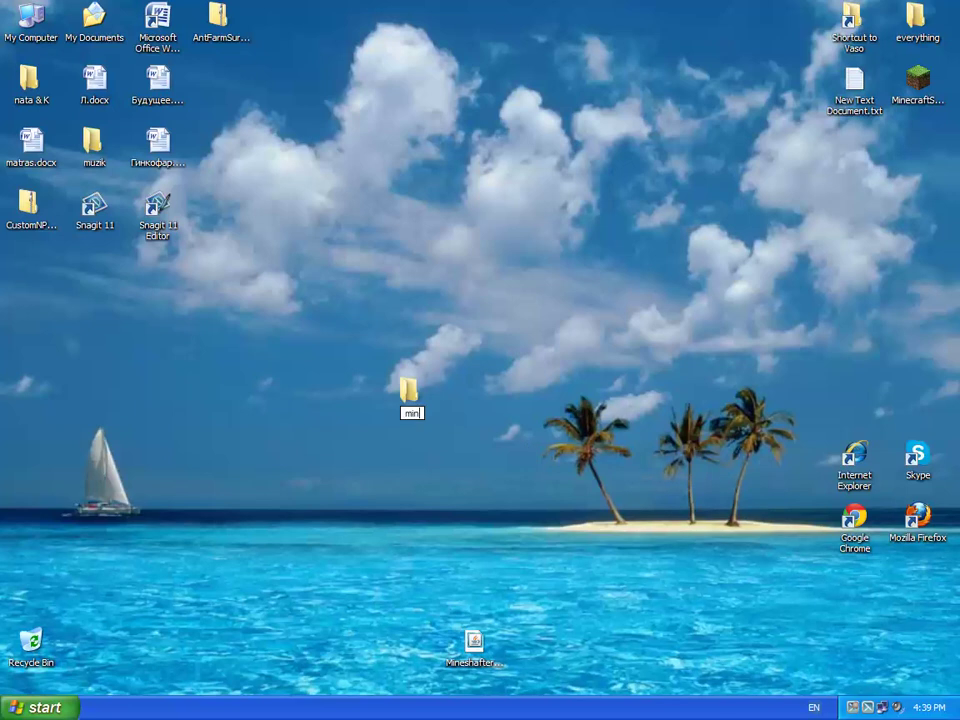
type("eshafter")
key("Return")
left_click(473, 626)
left_click_drag(473, 626, 910, 143)
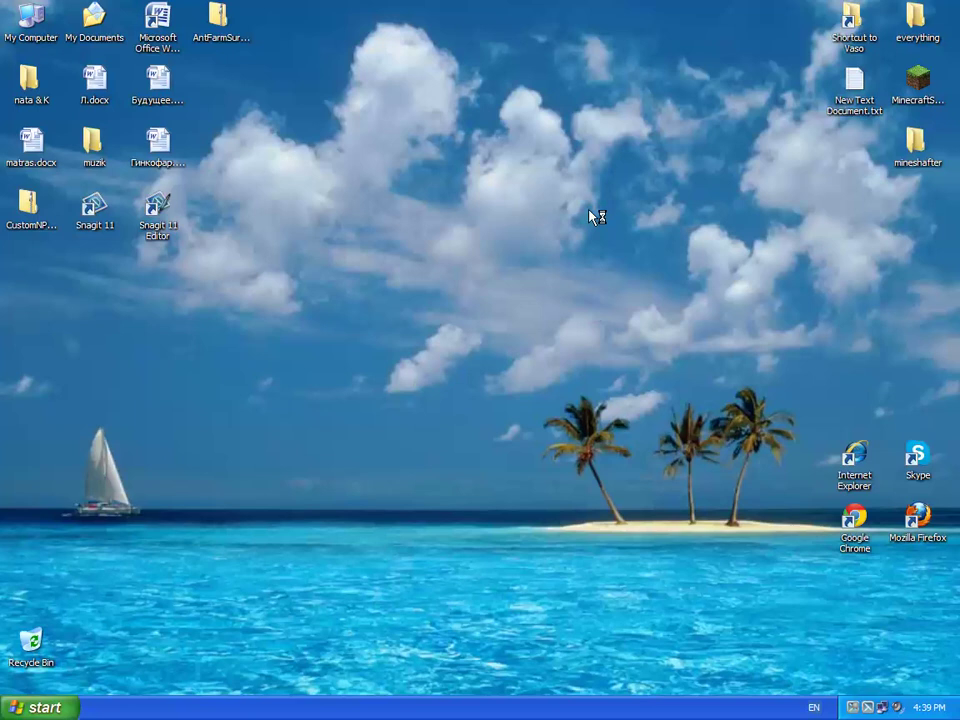